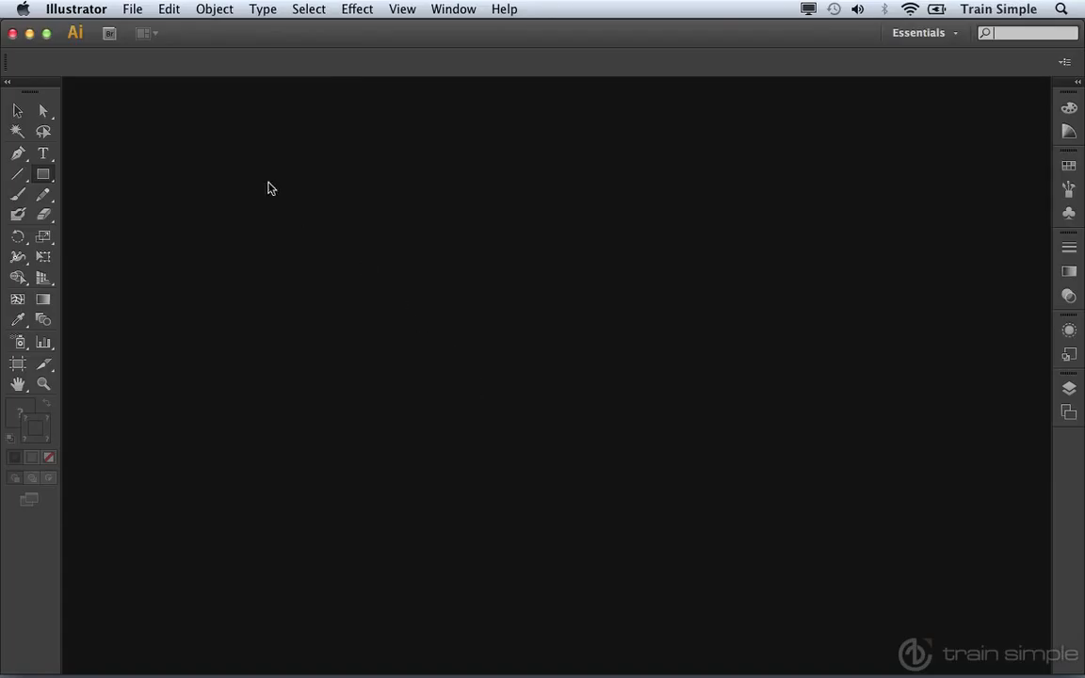
Step: Create a new blank CMYK document
left_click(134, 12)
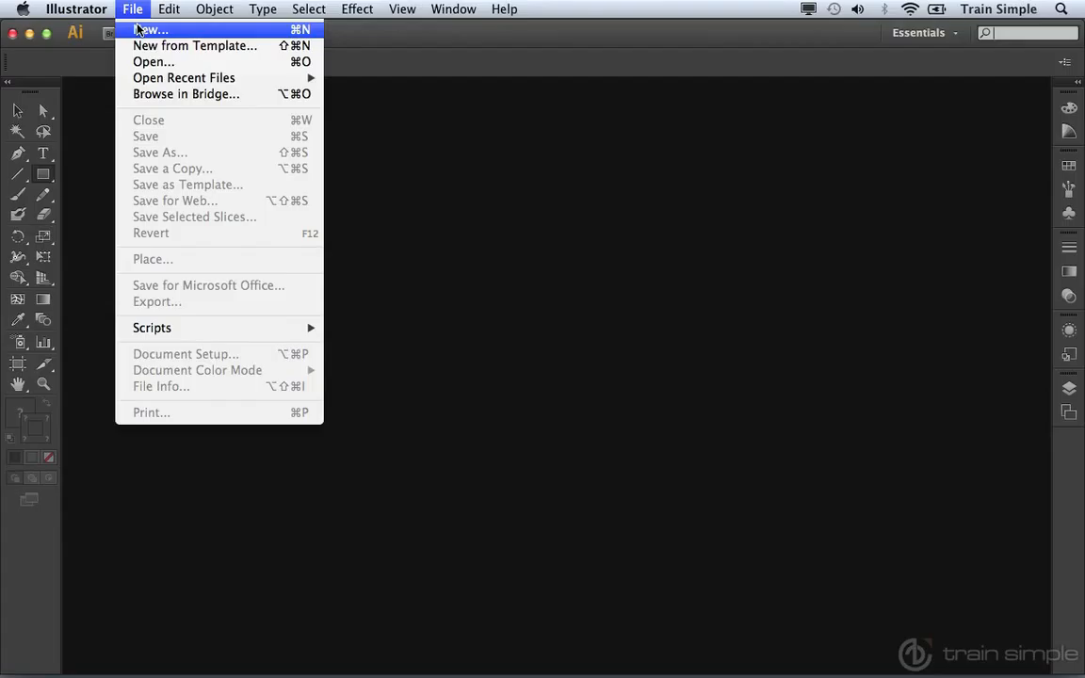
left_click(575, 332)
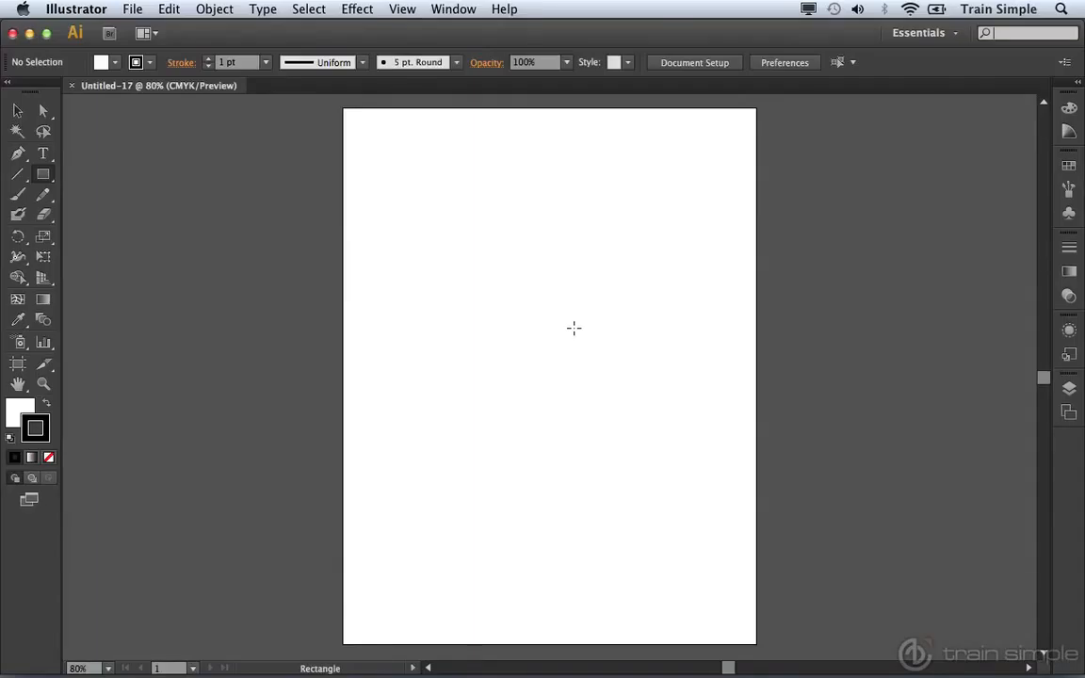
Step: Detach the shape tools as a floating panel and place it beside the artboard
key("v")
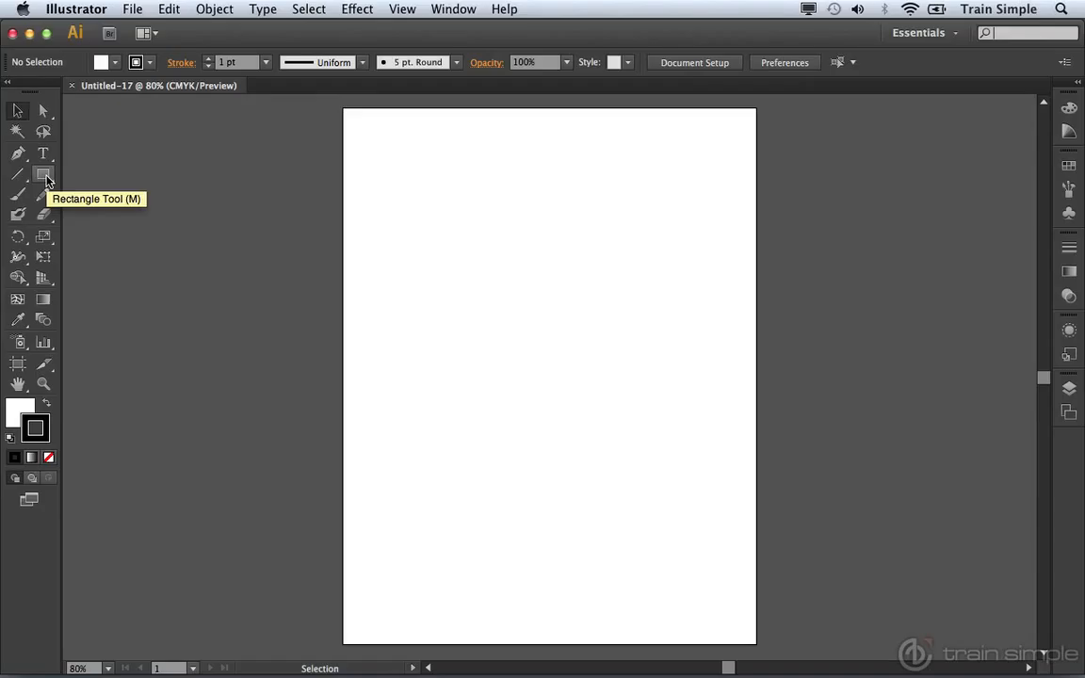
key("m")
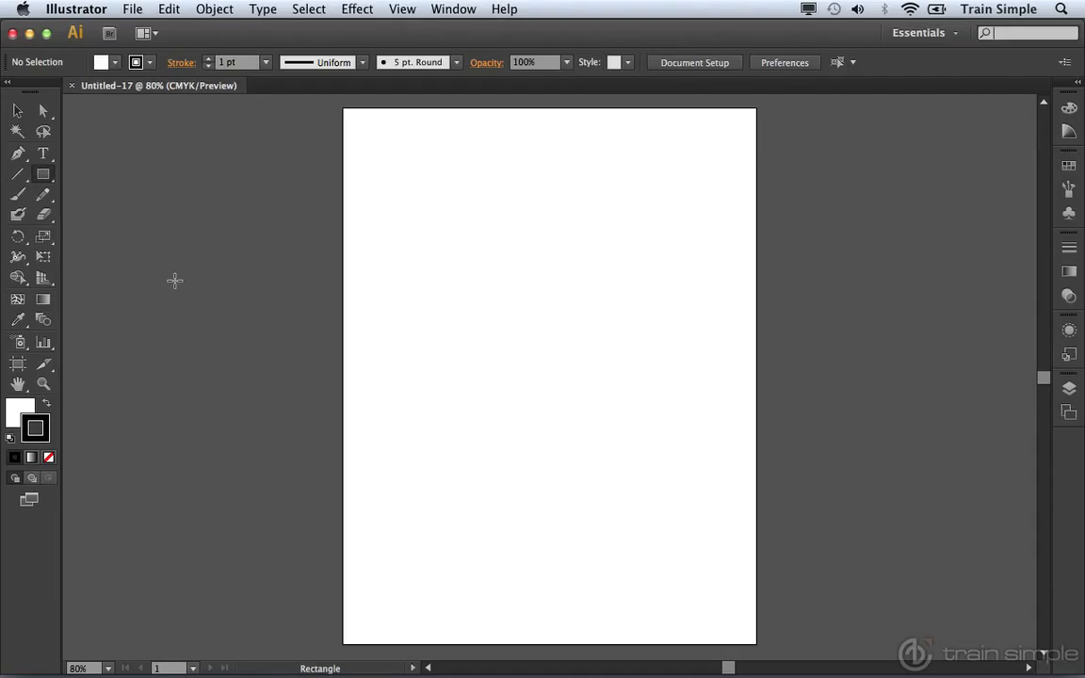
left_click(48, 182)
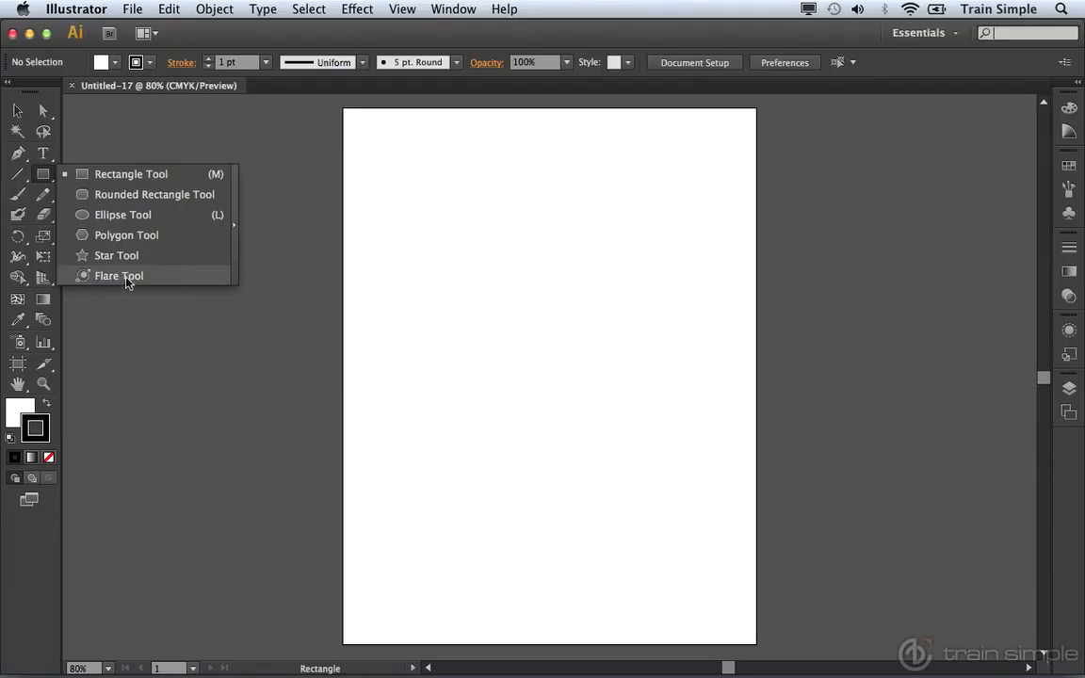
left_click(234, 235)
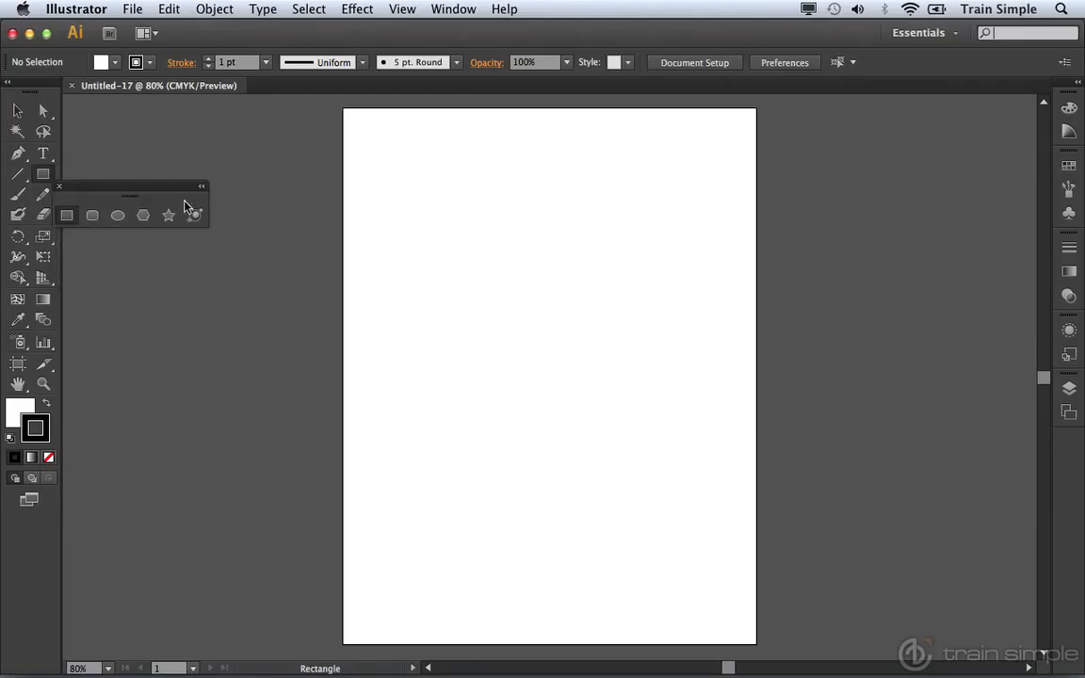
left_click_drag(153, 188, 220, 142)
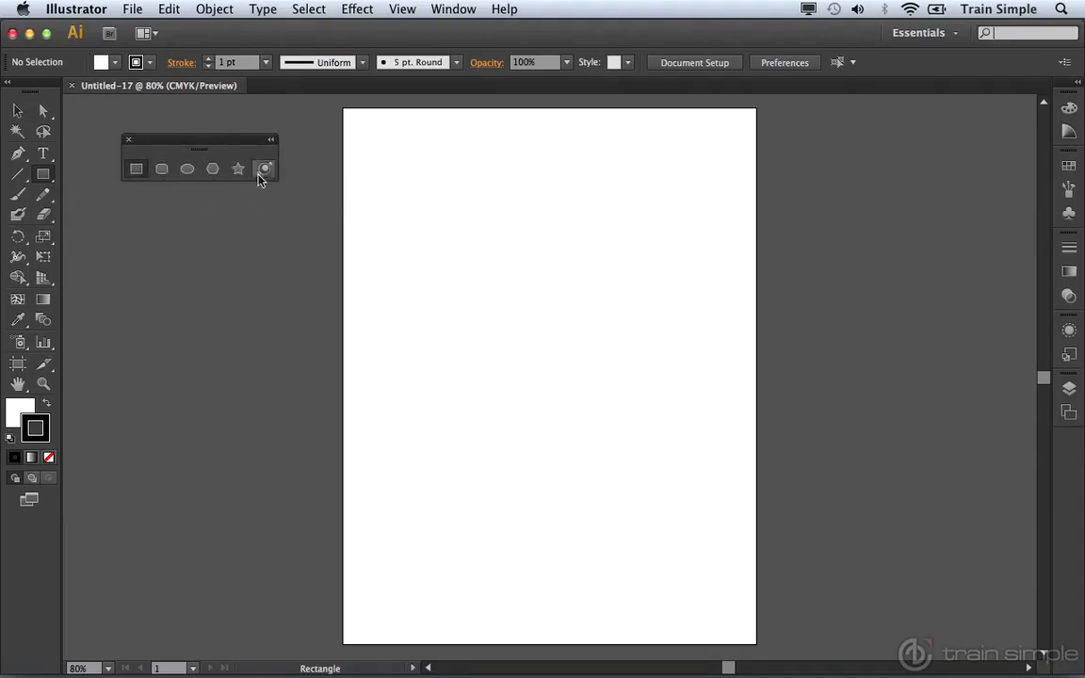
Step: Draw a nearly square rectangle with the Rectangle tool, repositioning it to the lower right area of the artboard while drawing
left_click(136, 172)
mouse_move(459, 211)
left_mouse_down()
mouse_move(591, 310)
mouse_move(506, 269)
mouse_move(584, 276)
mouse_move(504, 276)
mouse_move(591, 305)
mouse_move(531, 263)
mouse_move(603, 333)
mouse_move(599, 242)
mouse_move(586, 300)
mouse_move(546, 301)
mouse_move(528, 288)
mouse_move(551, 287)
left_mouse_up()
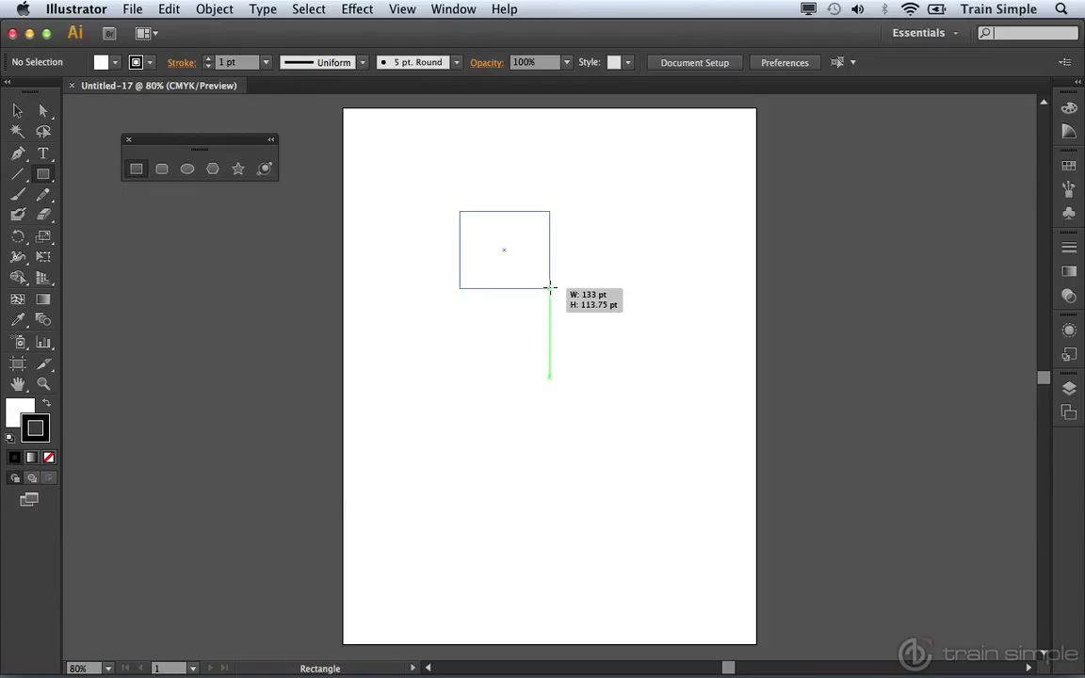
mouse_move(550, 288)
left_mouse_down()
mouse_move(562, 296)
mouse_move(505, 243)
mouse_move(495, 247)
mouse_move(581, 325)
mouse_move(468, 246)
mouse_move(447, 201)
mouse_move(534, 263)
mouse_move(477, 227)
mouse_move(454, 233)
mouse_move(464, 254)
mouse_move(481, 217)
mouse_move(555, 302)
mouse_move(586, 323)
mouse_move(493, 236)
mouse_move(631, 340)
mouse_move(463, 274)
mouse_move(393, 173)
mouse_move(422, 152)
mouse_move(588, 244)
mouse_move(352, 310)
mouse_move(418, 152)
mouse_move(540, 267)
mouse_move(542, 309)
mouse_move(535, 277)
left_mouse_up()
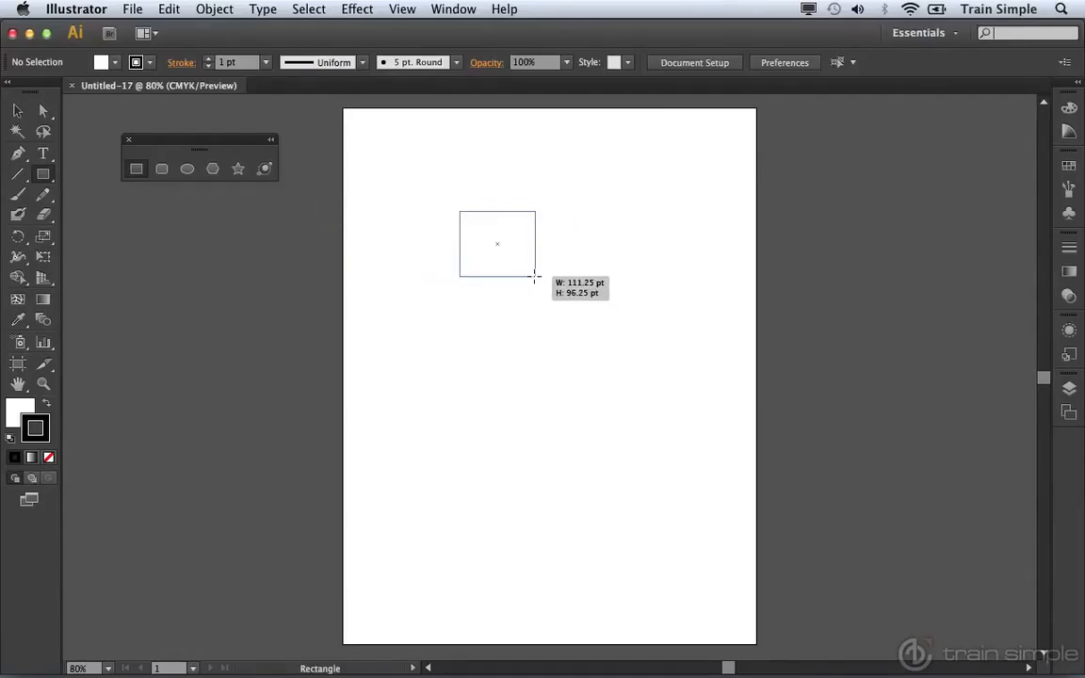
mouse_move(535, 277)
left_mouse_down()
mouse_move(523, 276)
mouse_move(584, 267)
mouse_move(518, 298)
mouse_move(543, 281)
mouse_move(555, 291)
mouse_move(540, 296)
mouse_move(572, 330)
mouse_move(603, 461)
mouse_move(556, 538)
mouse_move(635, 547)
mouse_move(674, 571)
mouse_move(654, 577)
mouse_move(656, 550)
mouse_move(680, 574)
mouse_move(700, 555)
mouse_move(652, 567)
mouse_move(686, 582)
left_mouse_up()
key("space")
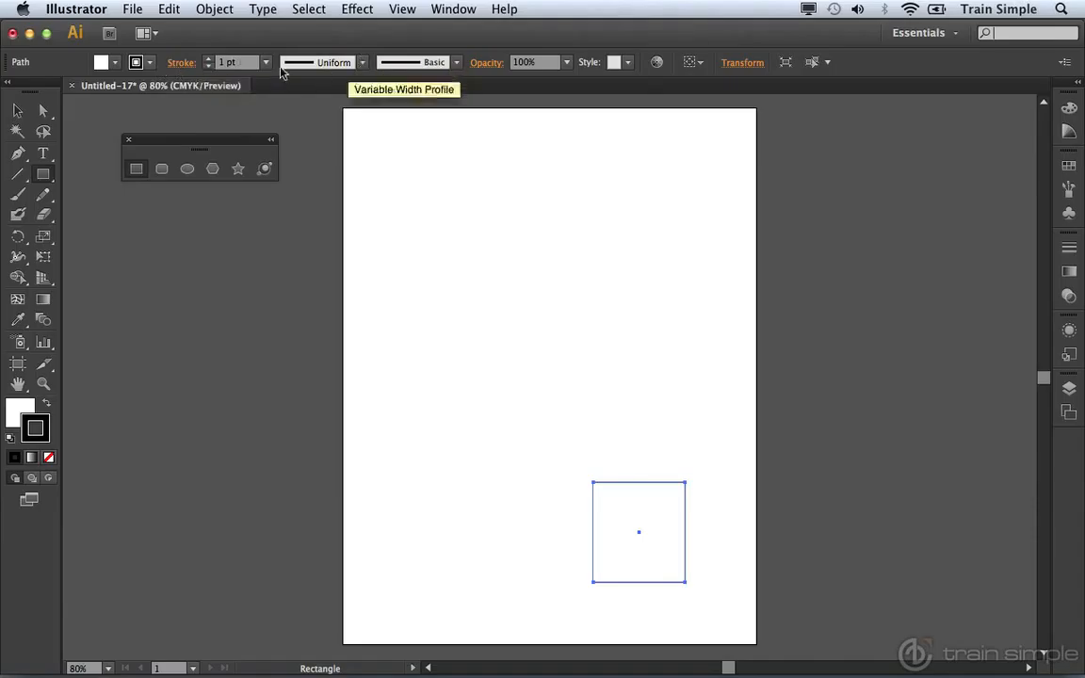
Step: Give the rectangle a dark blue stroke with a weight of 3 pt
left_click(137, 64)
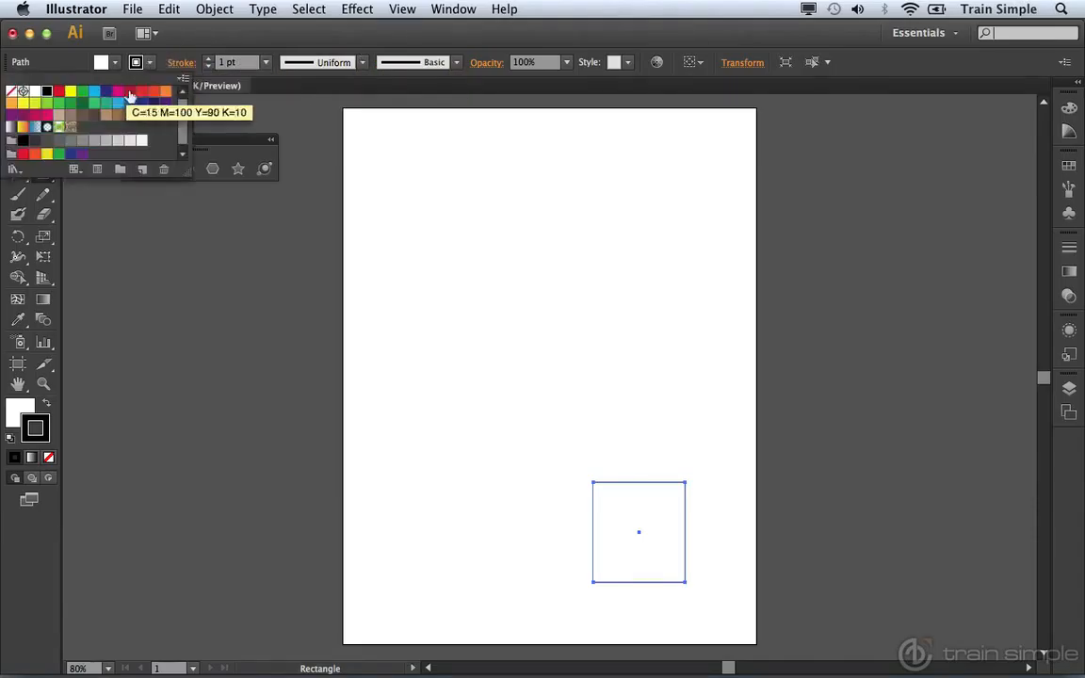
left_click(142, 103)
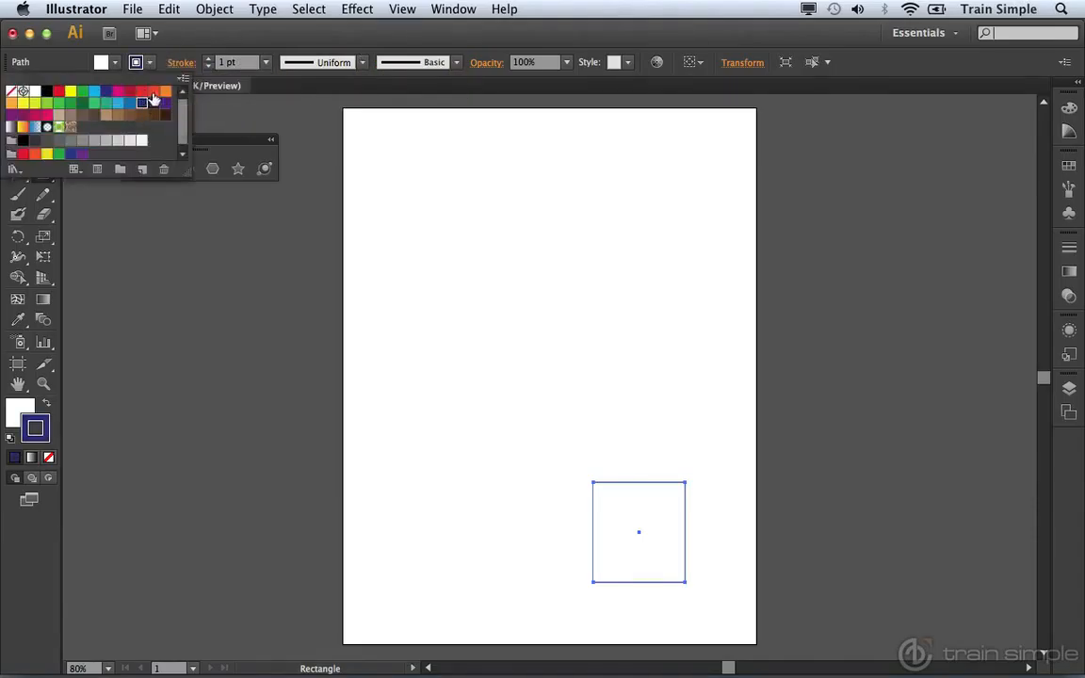
left_click(263, 65)
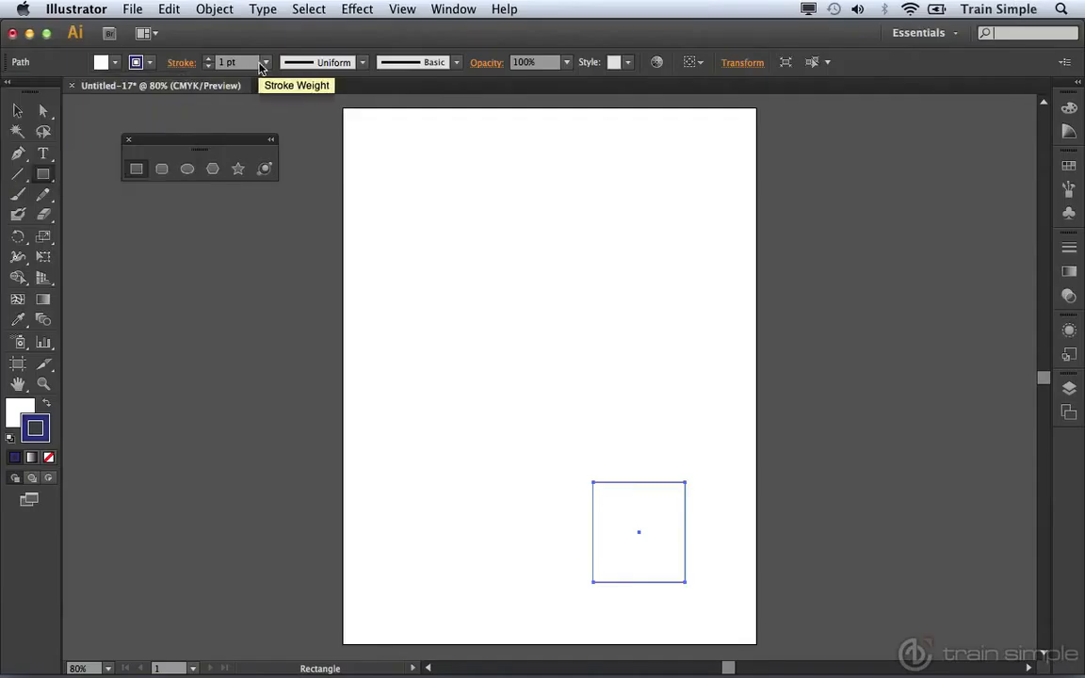
left_click(265, 62)
left_click(266, 157)
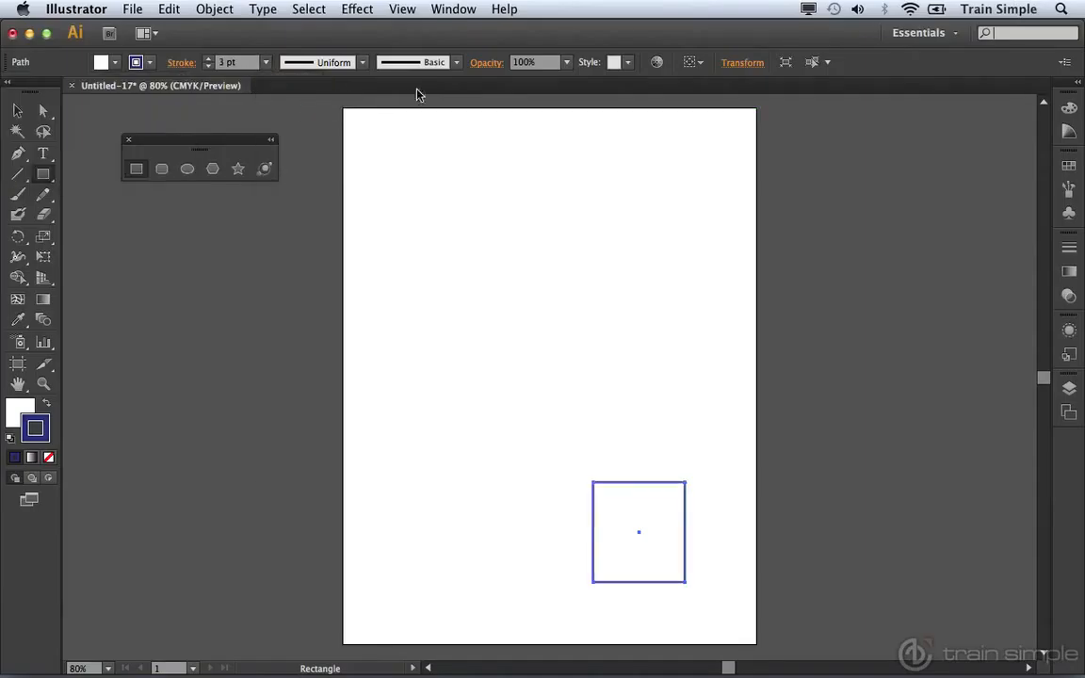
Step: Fill the rectangle with the green swatch C=75 M=0 Y=75 K=0
left_click(115, 63)
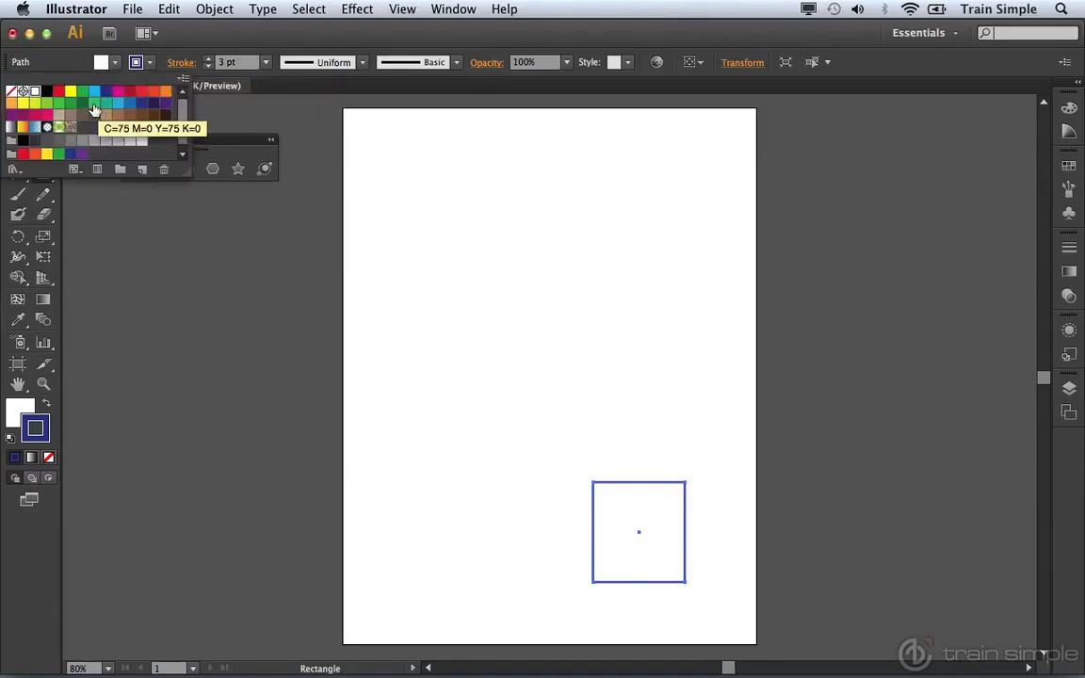
left_click(93, 104)
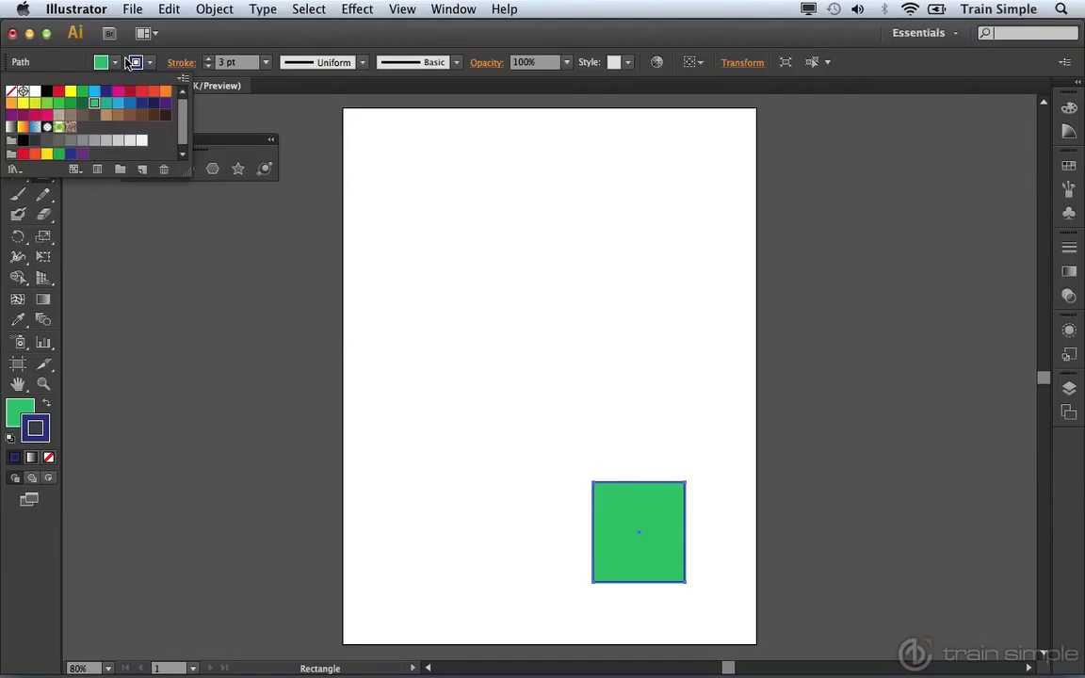
left_click(325, 169)
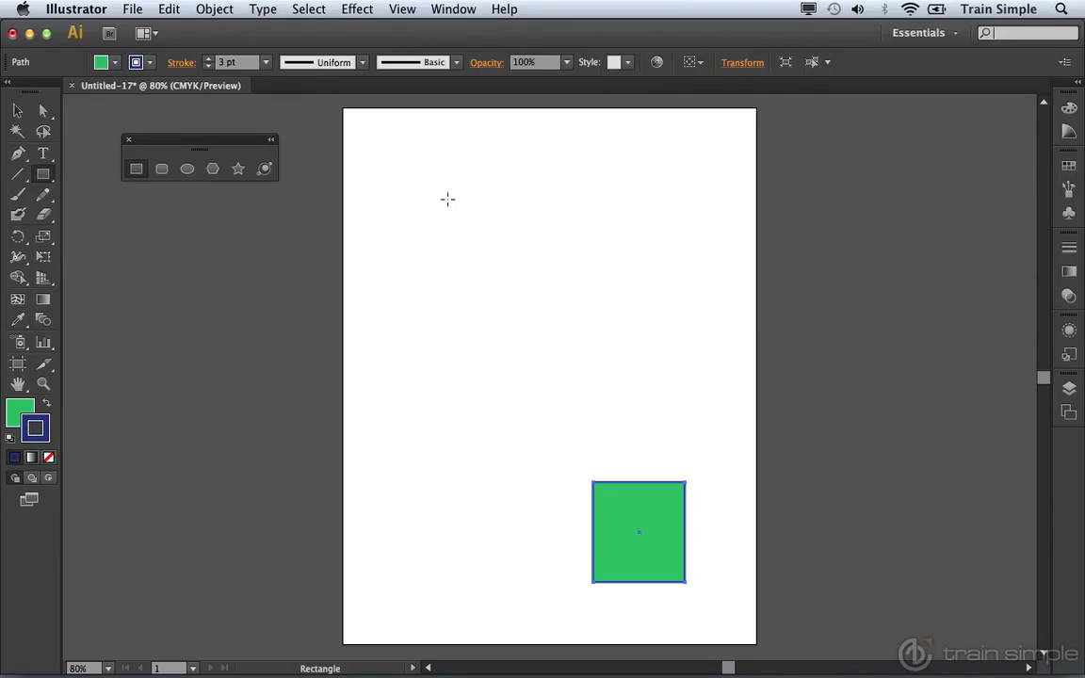
Step: Draw a square outward from its center in the upper artboard and a rectangle about 148 by 140 pt lower to its right
mouse_move(447, 199)
left_mouse_down()
mouse_move(544, 256)
mouse_move(530, 269)
mouse_move(492, 251)
mouse_move(513, 266)
left_mouse_up()
key("super+z")
left_click_drag(521, 239, 565, 281)
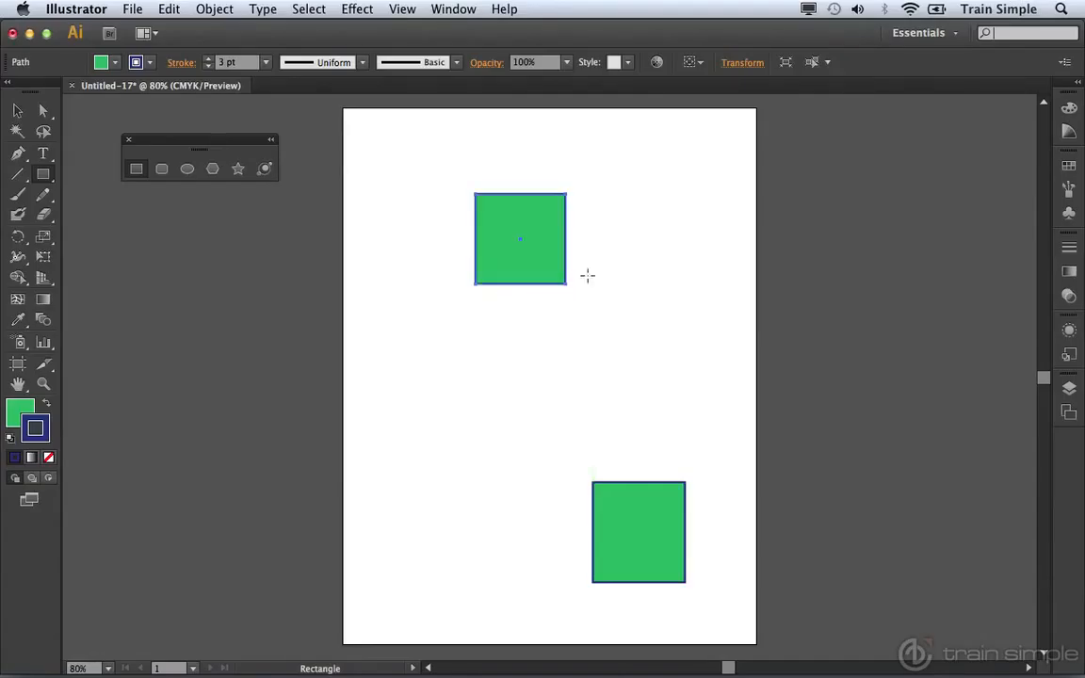
mouse_move(610, 257)
left_mouse_down()
mouse_move(663, 296)
mouse_move(678, 331)
mouse_move(708, 353)
left_mouse_up()
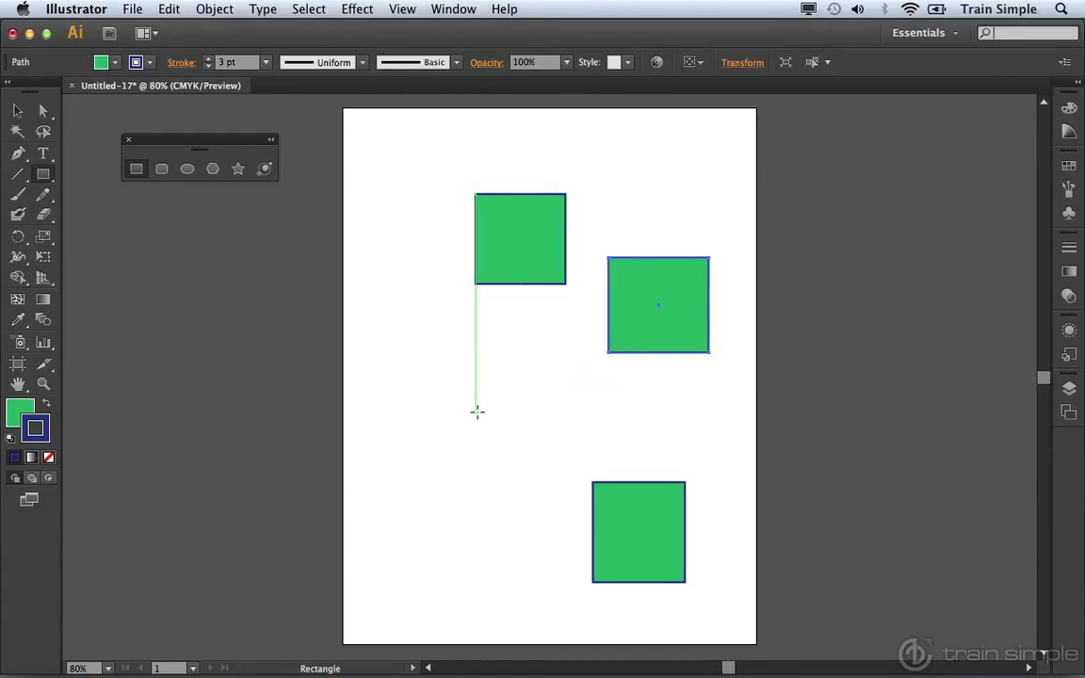
Step: Create a 150 by 150 pt square by exact dimensions in the left half of the artboard
left_click(425, 349)
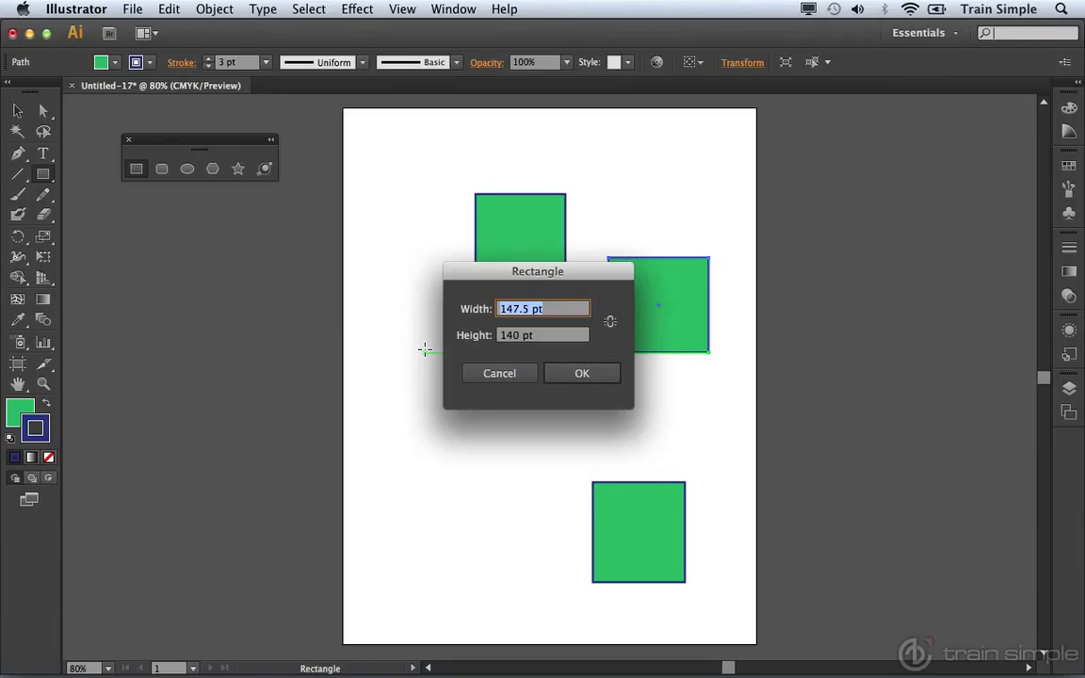
type("150")
key("Tab")
type("150")
key("Tab")
left_click(575, 373)
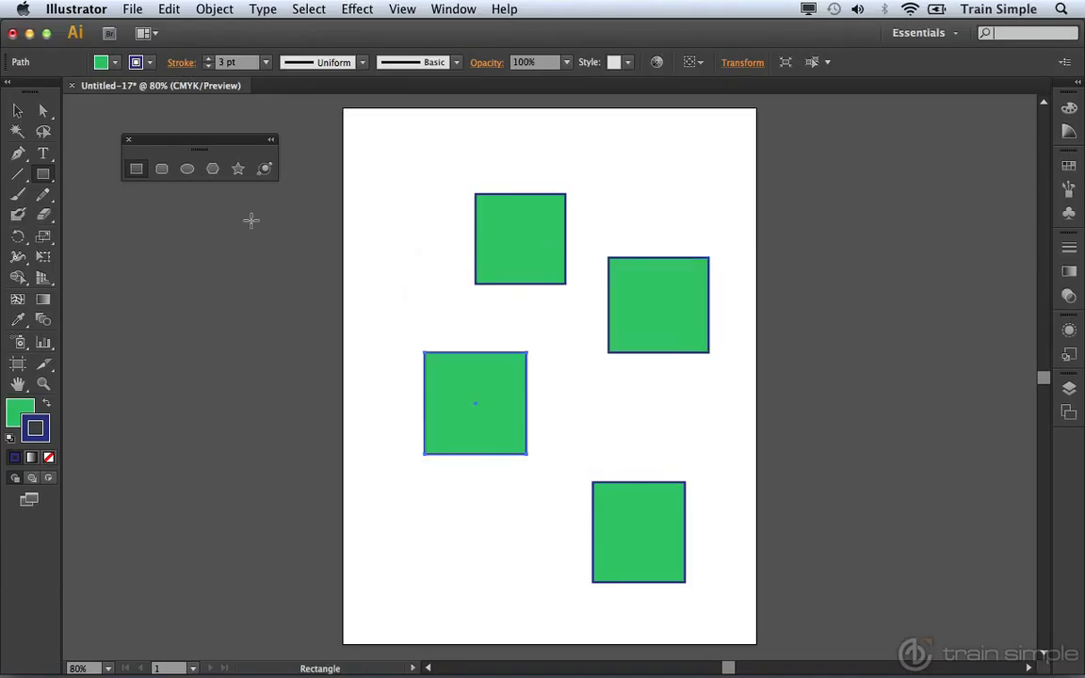
Step: Select all four rectangles on the artboard and delete them
left_click(18, 111)
left_click_drag(366, 158, 740, 628)
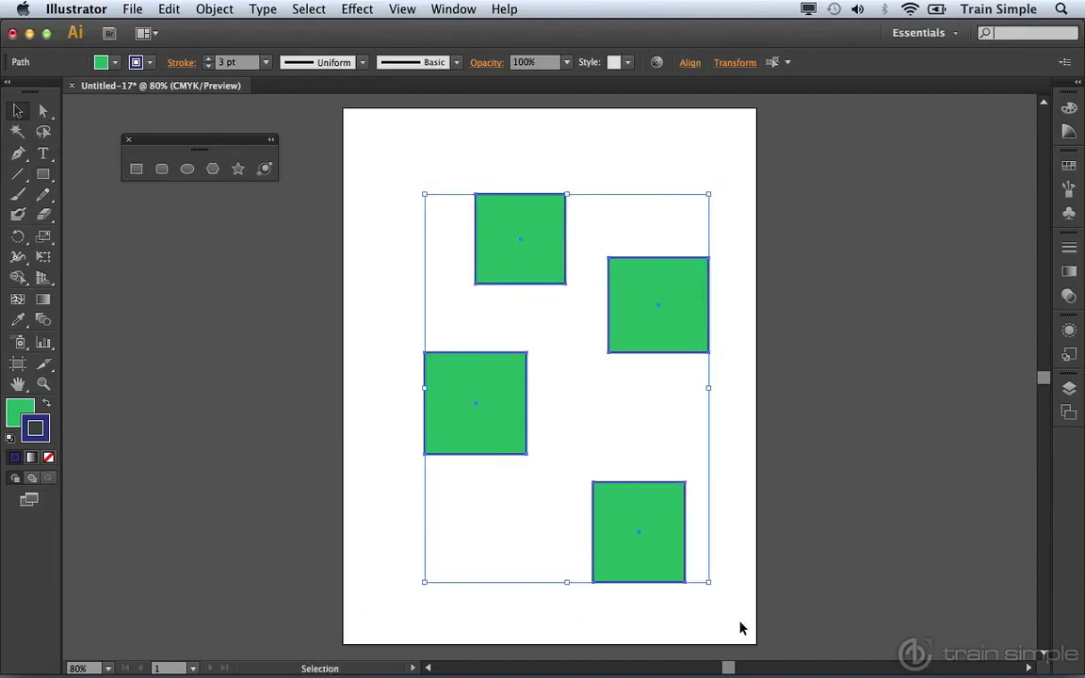
key("Delete")
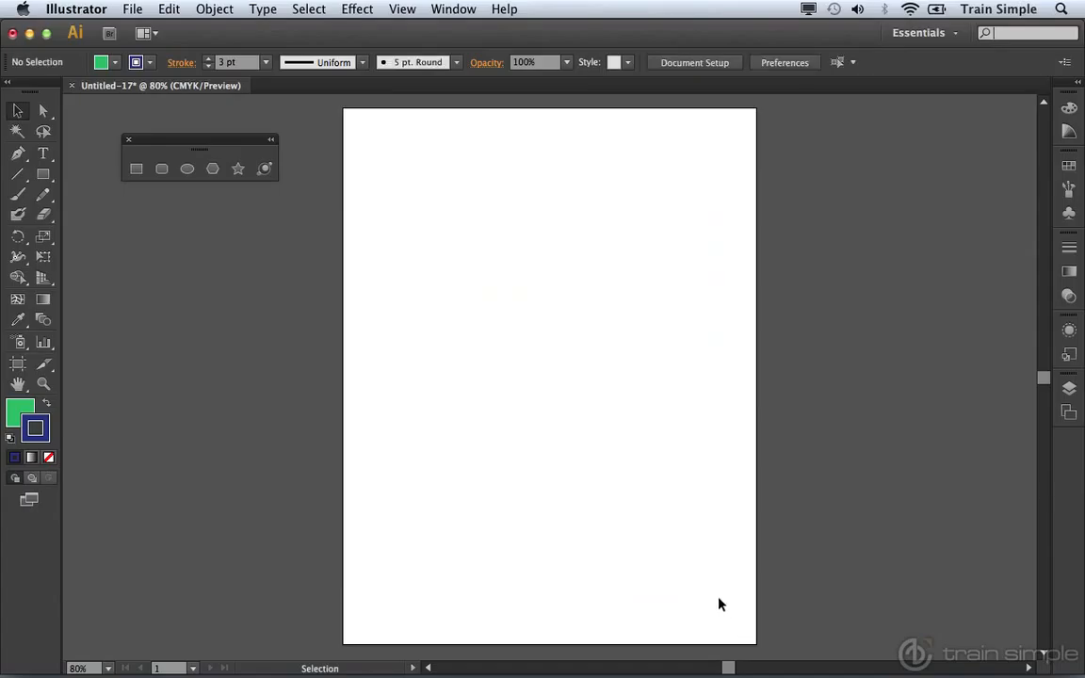
Step: Draw a rounded rectangle about 205 by 143 pt in the upper half of the artboard, adjusting its corner radius to about 36 pt
left_click(162, 171)
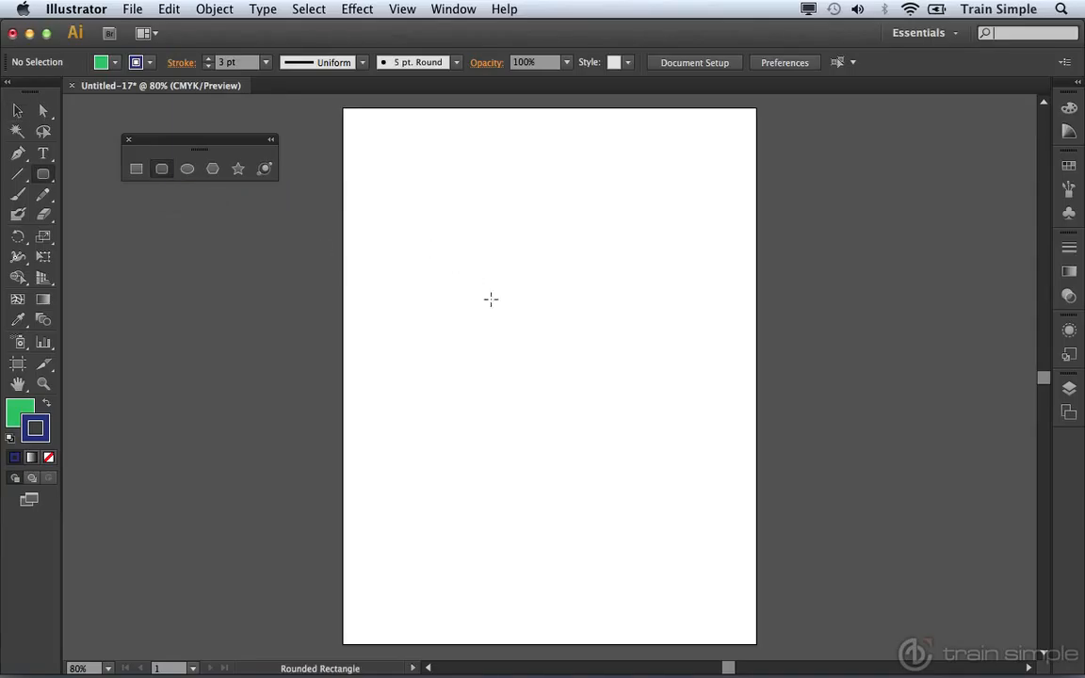
left_click_drag(429, 245, 568, 341)
key("Up")
key("Up")
key("Up")
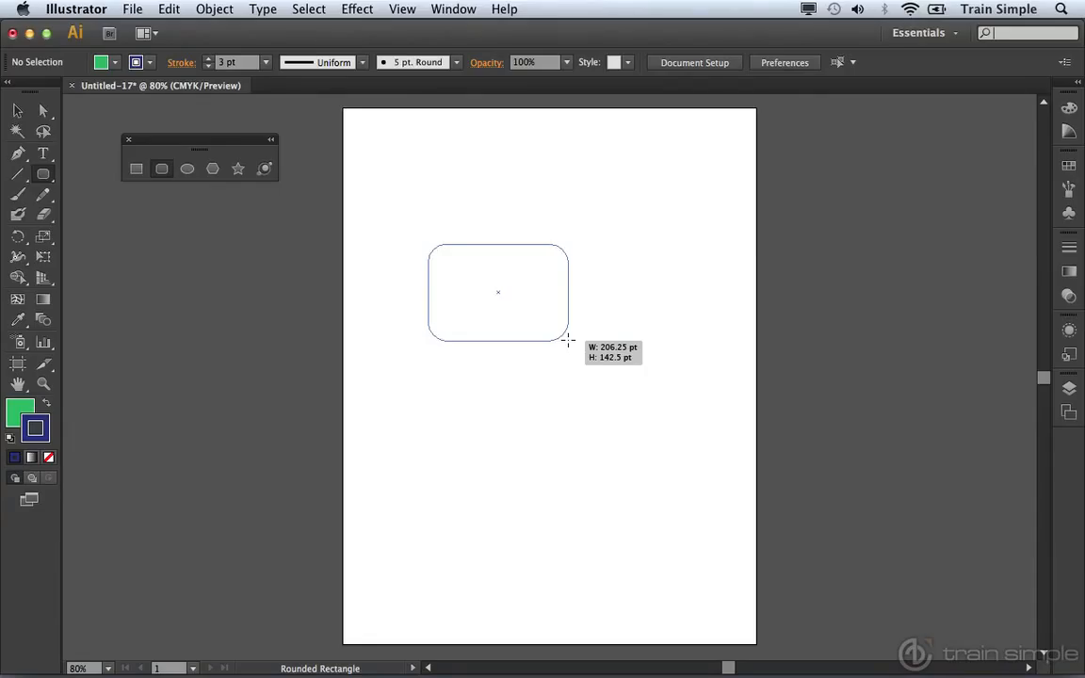
key("shift")
left_click_drag(568, 341, 568, 340)
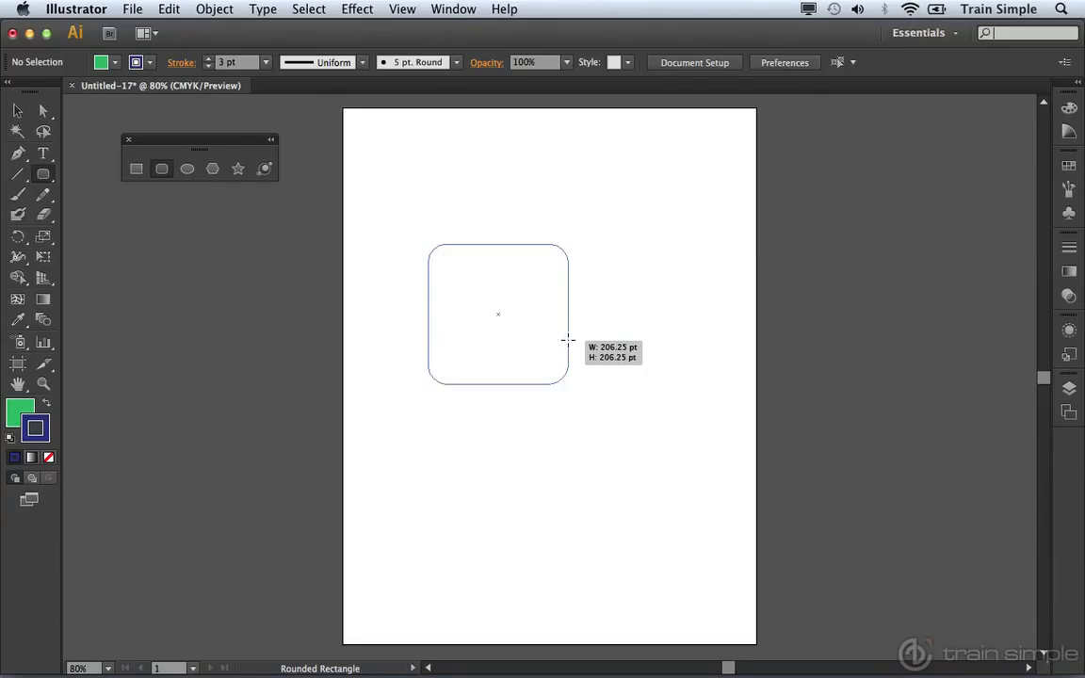
key("Up")
key("Up")
key("Up")
key("Up")
key("Up")
left_click_drag(568, 340, 568, 340)
key("Up")
key("Up")
key("Up")
key("Up")
key("Down")
key("Down")
key("Down")
key("Down")
key("Down")
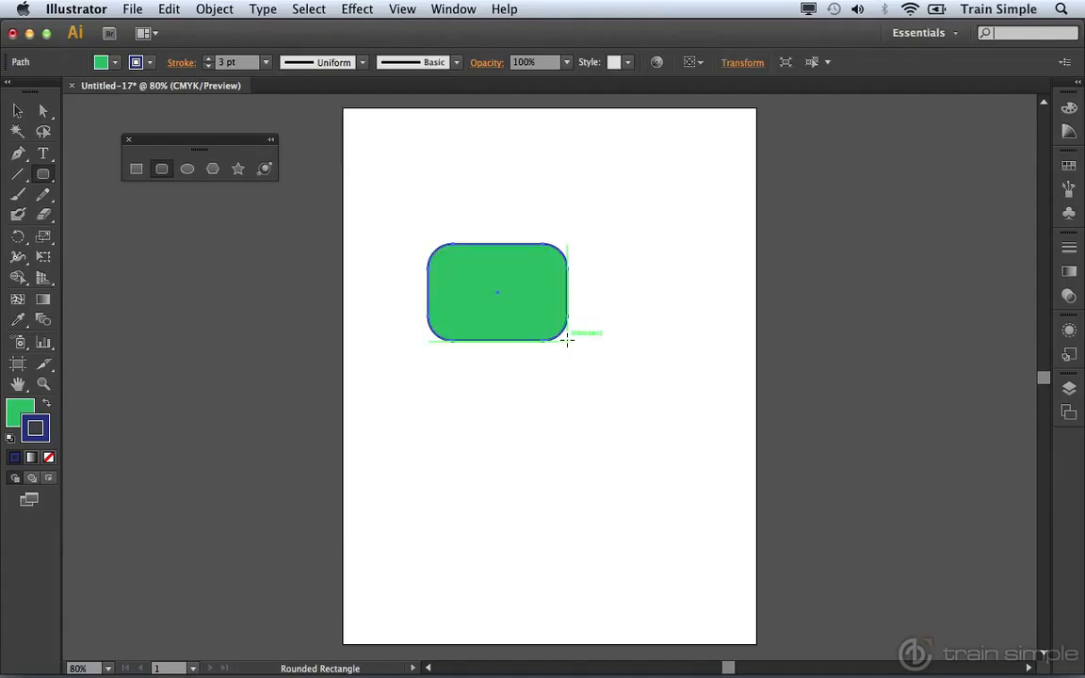
Step: Check the exact size and corner radius options for a rounded rectangle without creating another shape
left_click(538, 433)
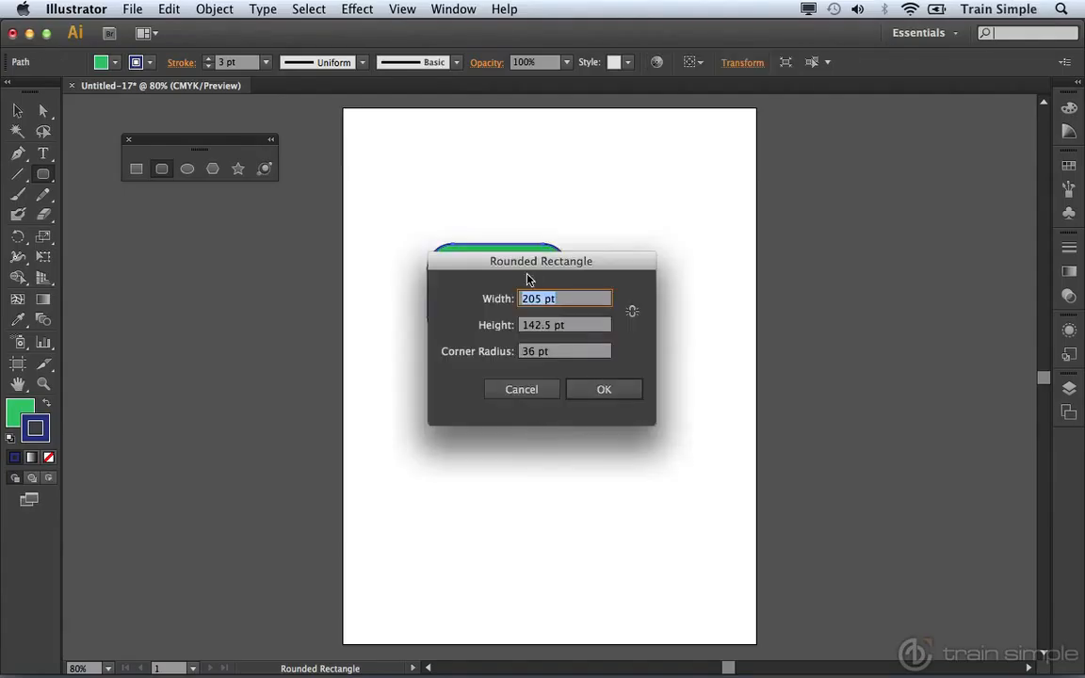
left_click(522, 388)
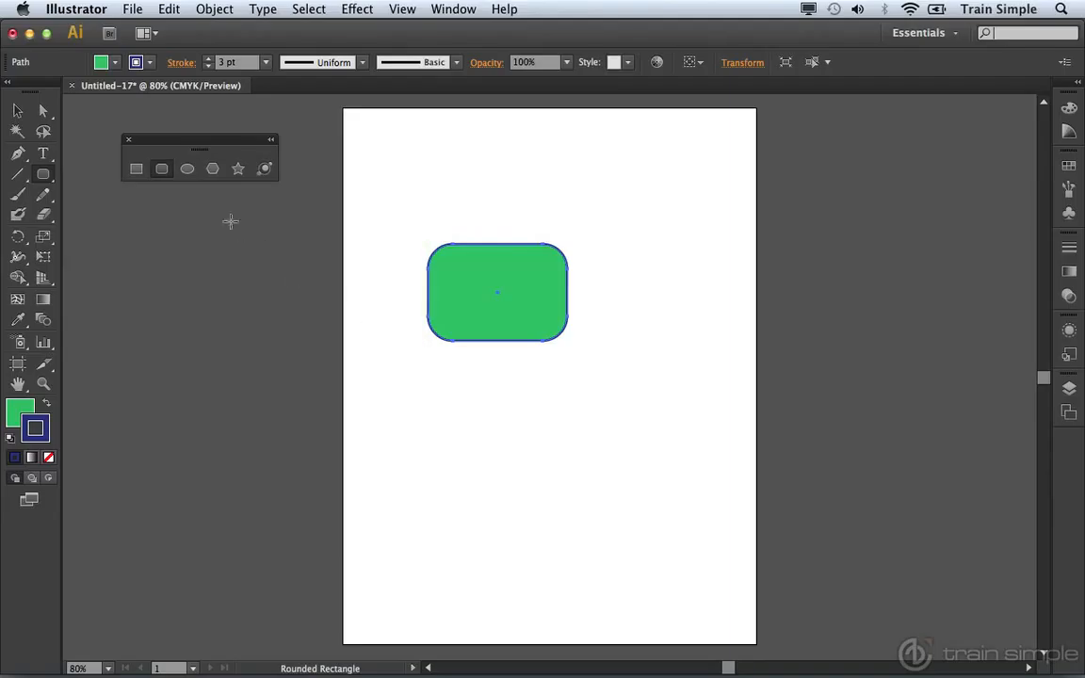
Step: Draw a circle below the rounded rectangle with the Ellipse tool and another, outward from its center, to the rectangle's lower right
left_click(188, 172)
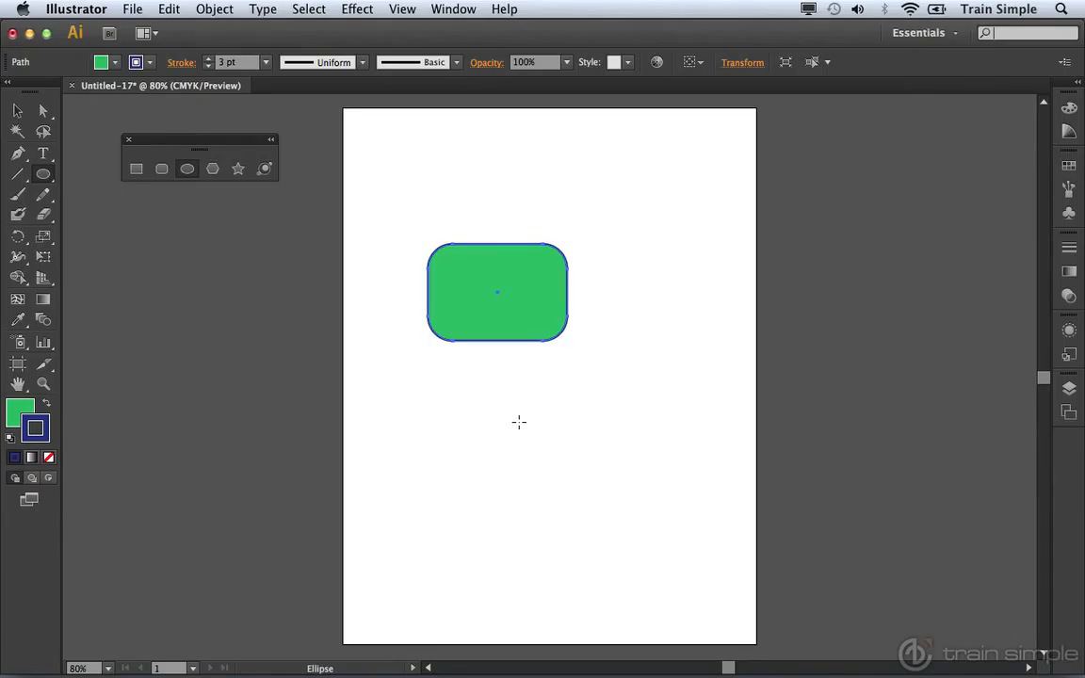
mouse_move(512, 415)
left_mouse_down()
mouse_move(623, 461)
mouse_move(581, 467)
mouse_move(612, 483)
mouse_move(562, 462)
mouse_move(603, 476)
mouse_move(585, 470)
mouse_move(597, 477)
mouse_move(678, 285)
mouse_move(623, 529)
left_mouse_up()
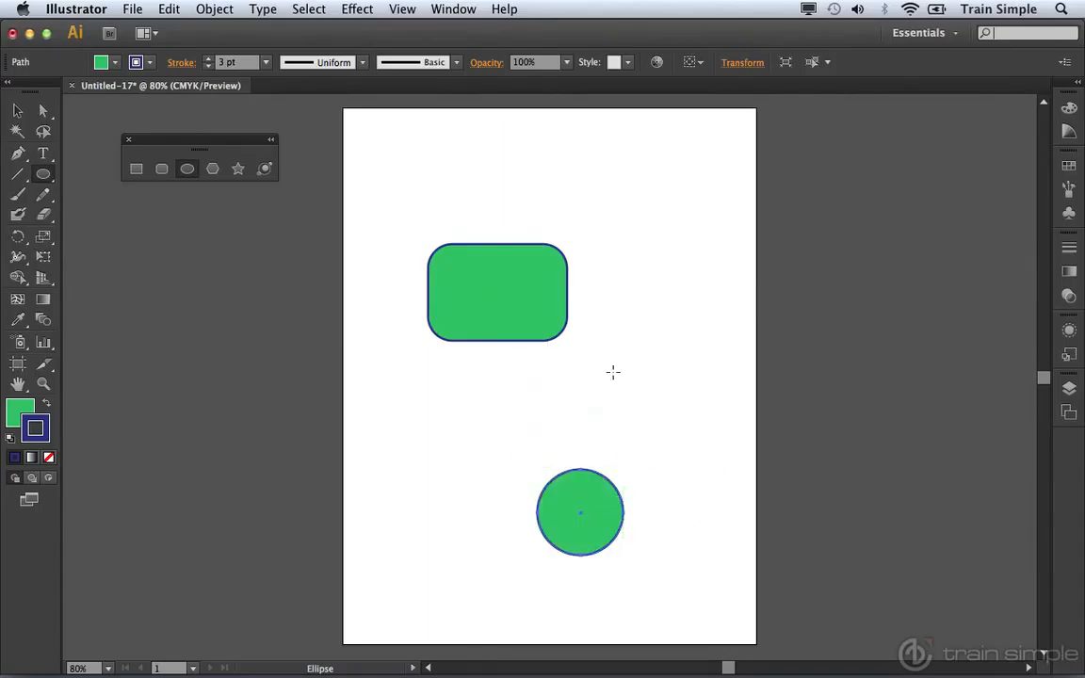
left_click_drag(629, 362, 658, 402)
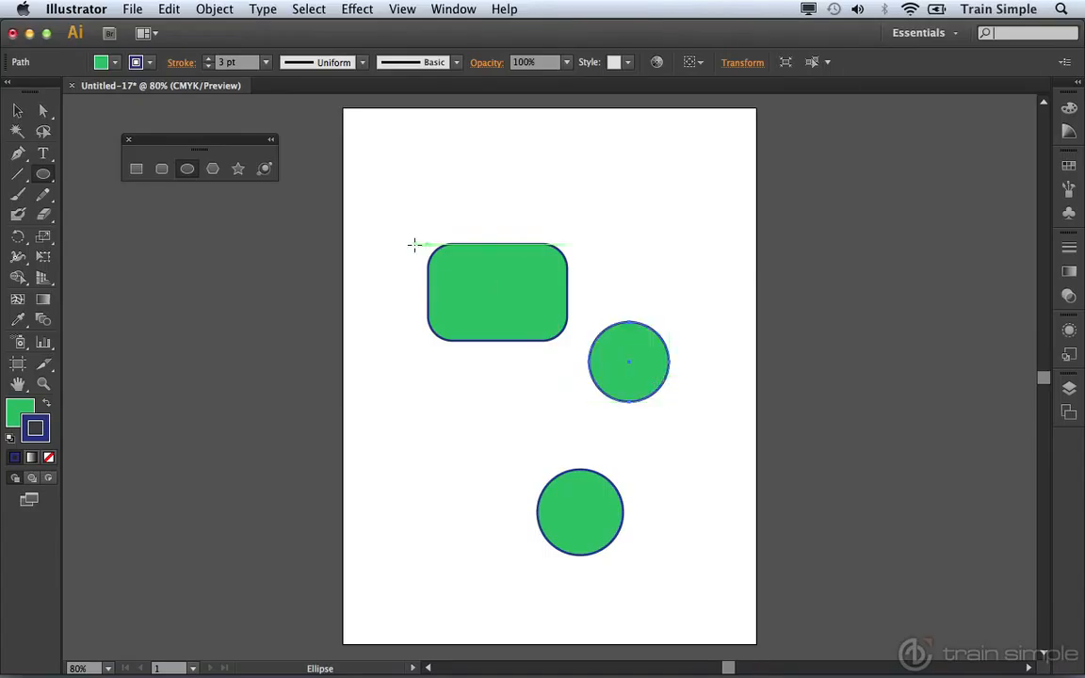
Step: Change the fill of the upper circle to light blue
left_click(115, 63)
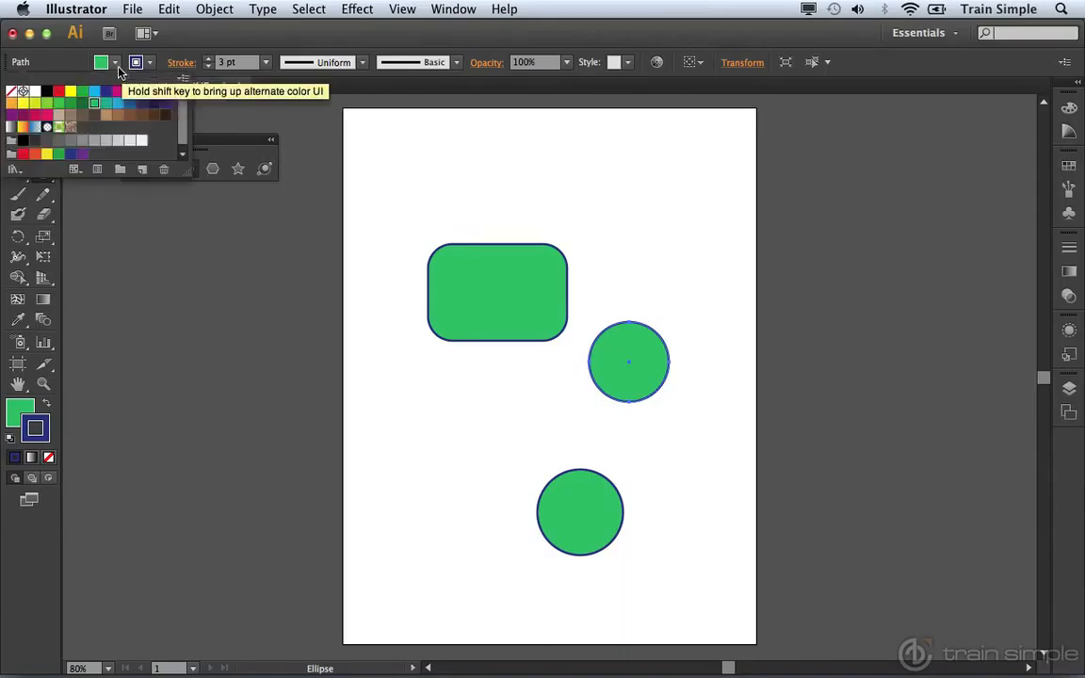
left_click(119, 104)
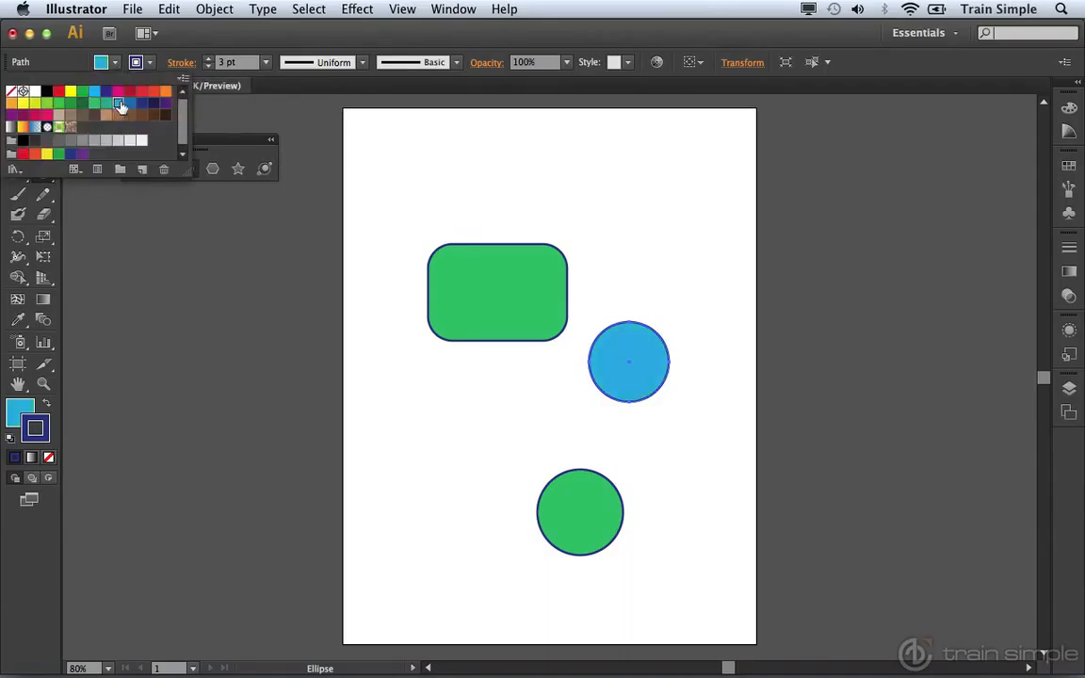
Step: Give the upper circle a dark red stroke and swap its fill and stroke colors
left_click(150, 64)
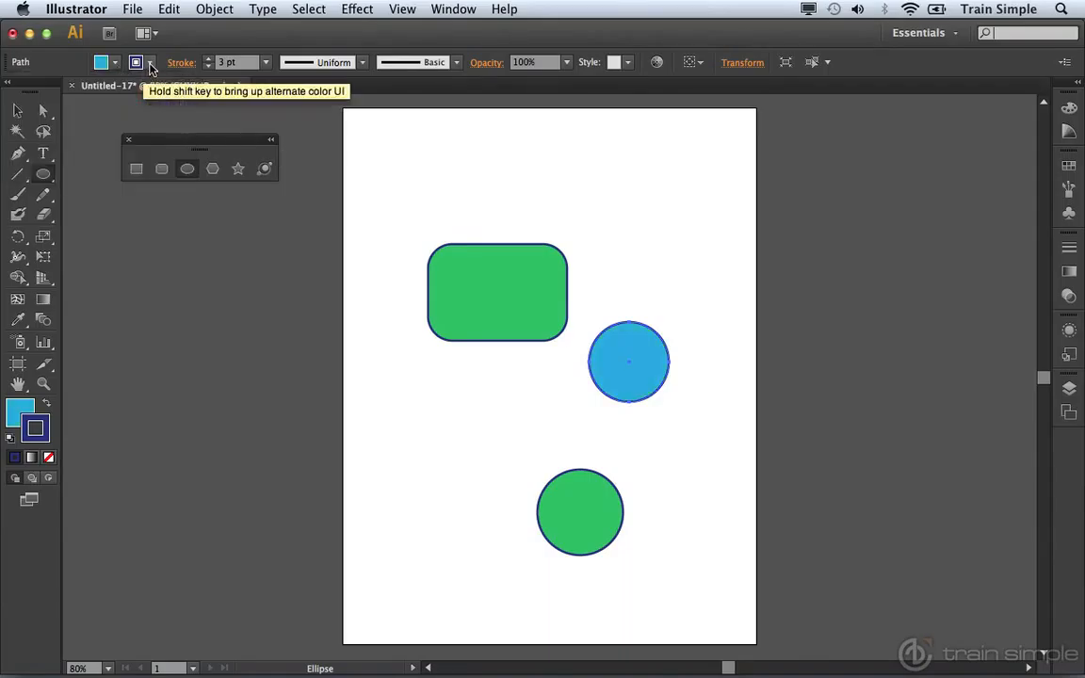
left_click(150, 64)
left_click(130, 93)
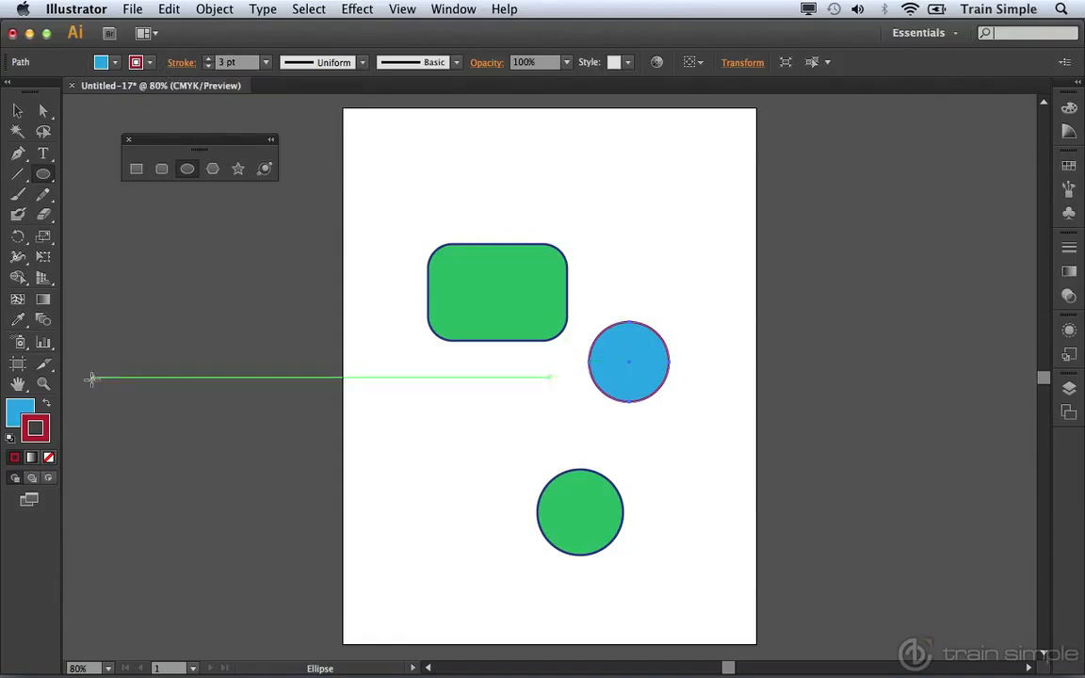
left_click(46, 406)
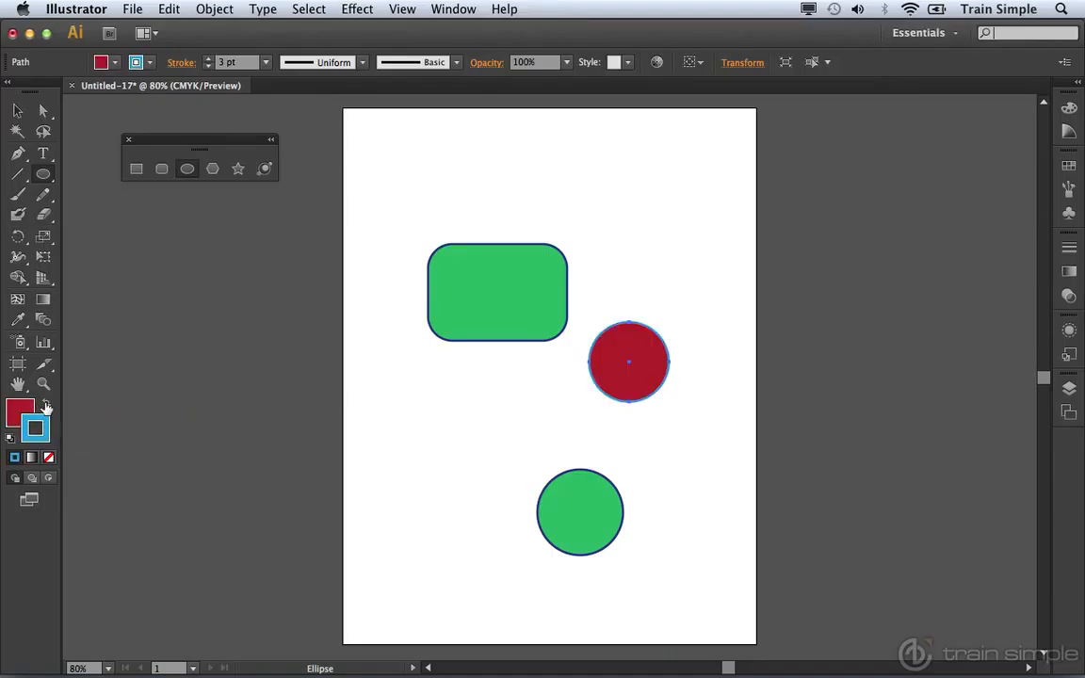
Step: Reset the upper circle to the default white fill and 1 pt black stroke, and toggle which of fill and stroke is active
key("d")
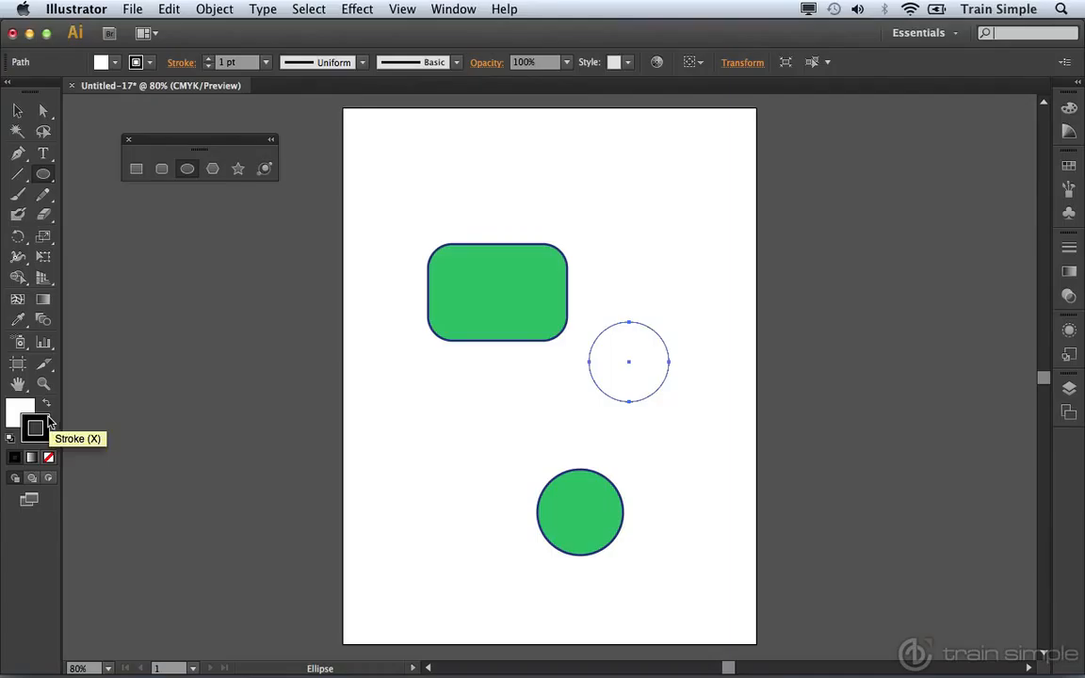
key("x")
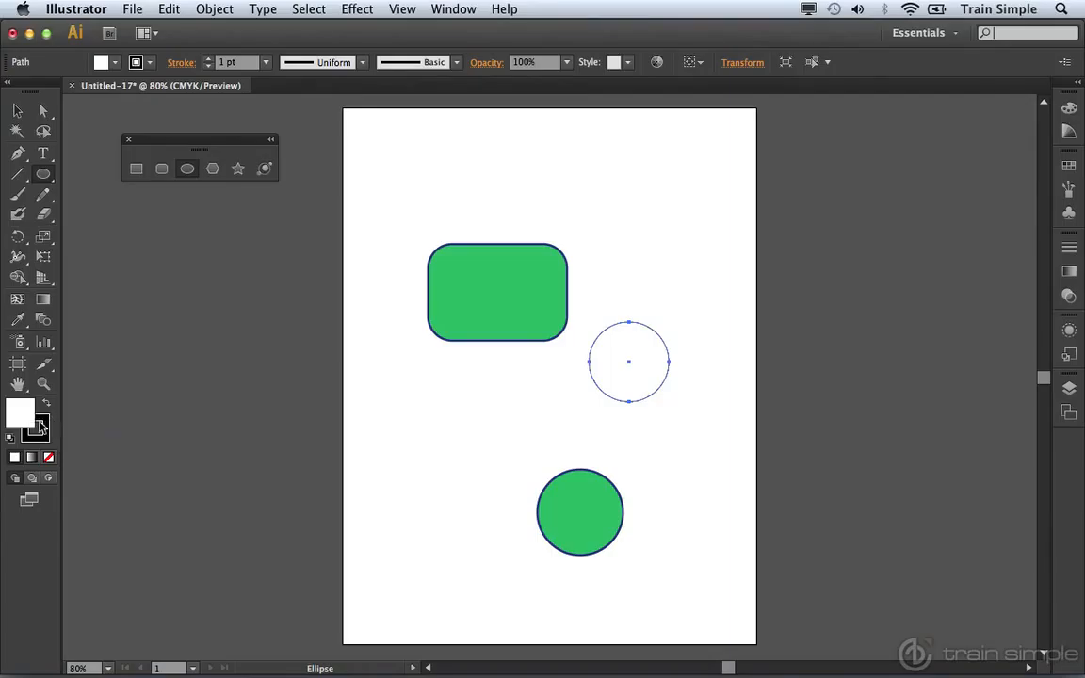
key("x")
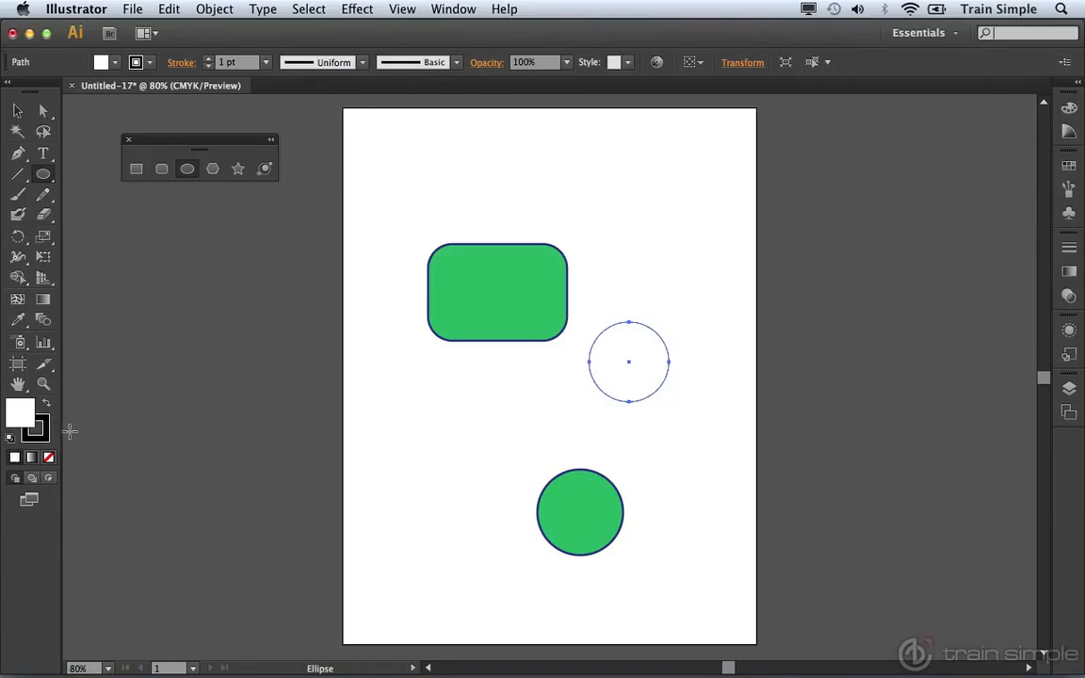